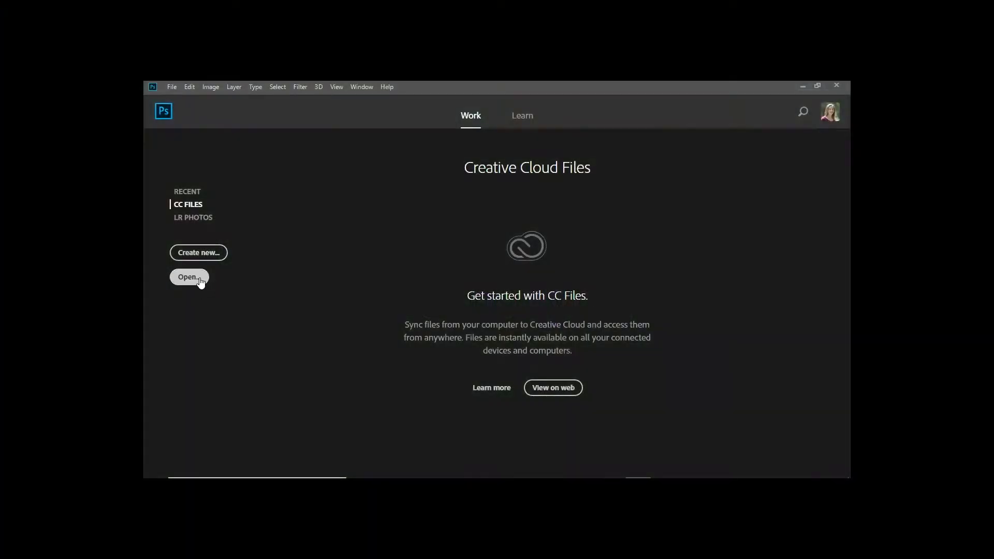
Open the plant photo 101_0399.JPG from the August 1 folder
click(200, 277)
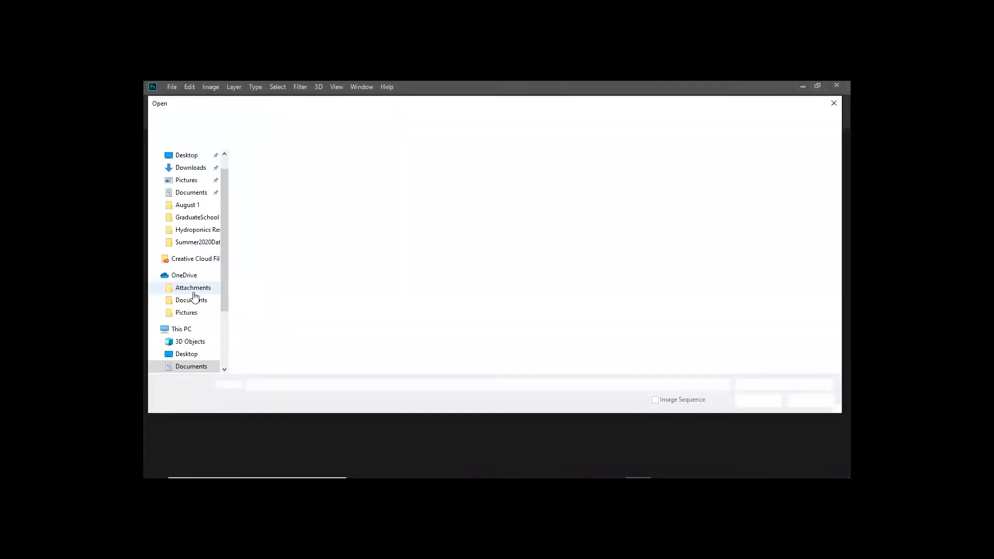
click(383, 201)
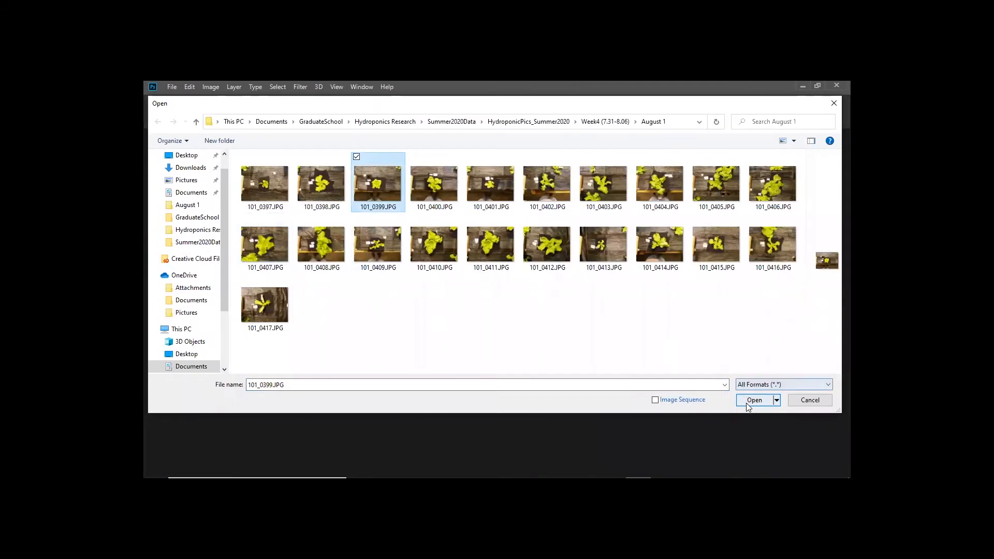
click(754, 399)
Crop the photo closely around the plant so that only the leaves and the dark cloth remain
click(154, 188)
drag(454, 233, 511, 289)
key(Return)
key(ctrl+plus)
key(ctrl+plus)
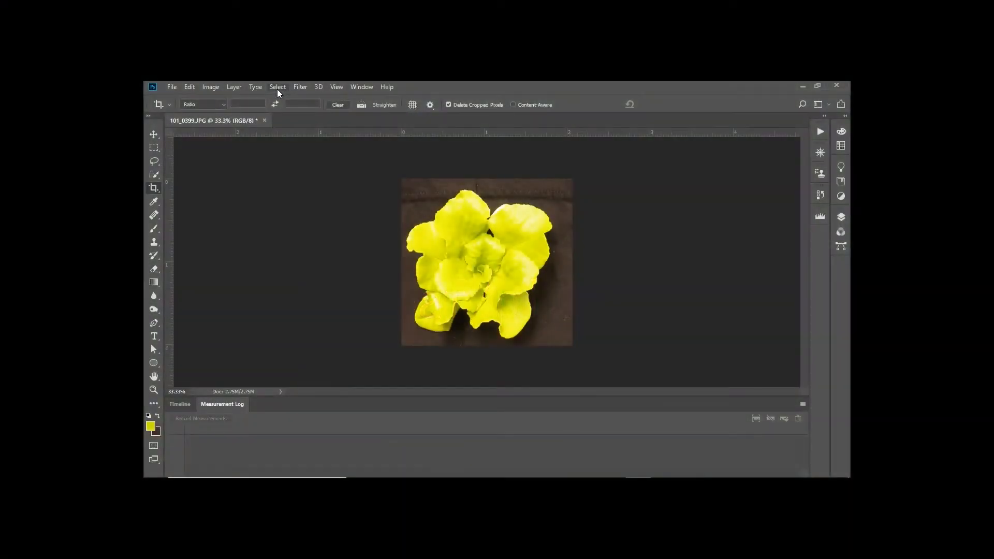
Start a Color Range selection based on sampled colors and sample different leaf tones of the plant
click(277, 87)
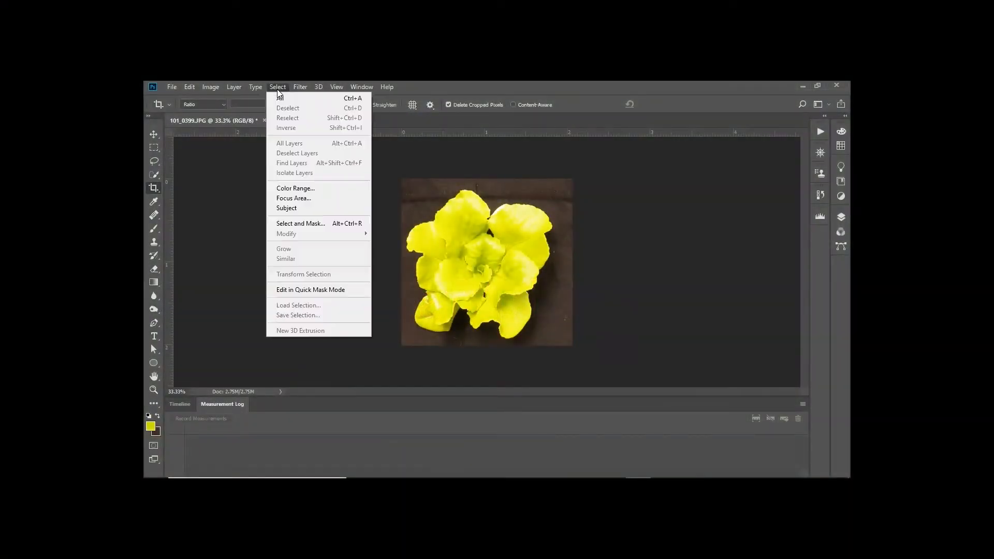
click(298, 188)
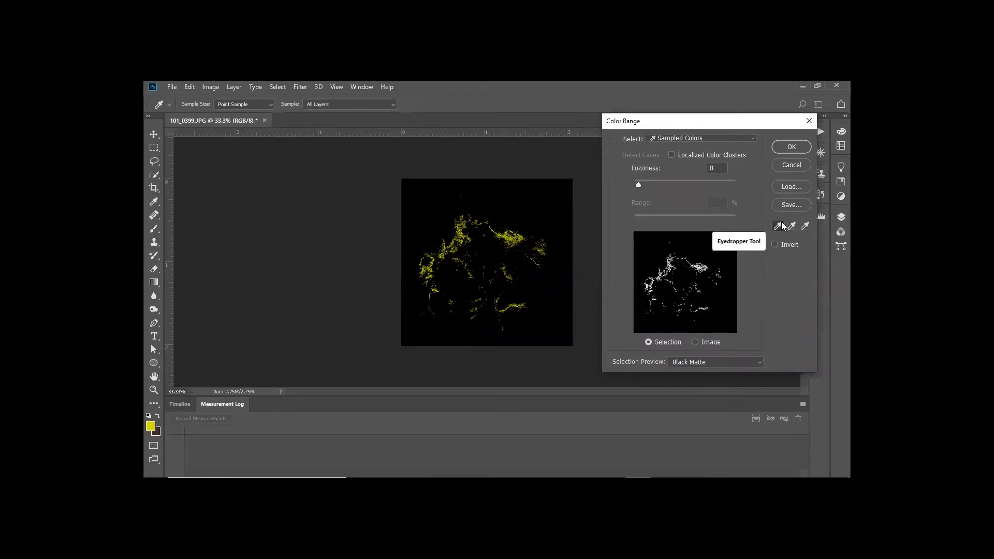
click(655, 283)
click(644, 291)
click(674, 272)
click(673, 263)
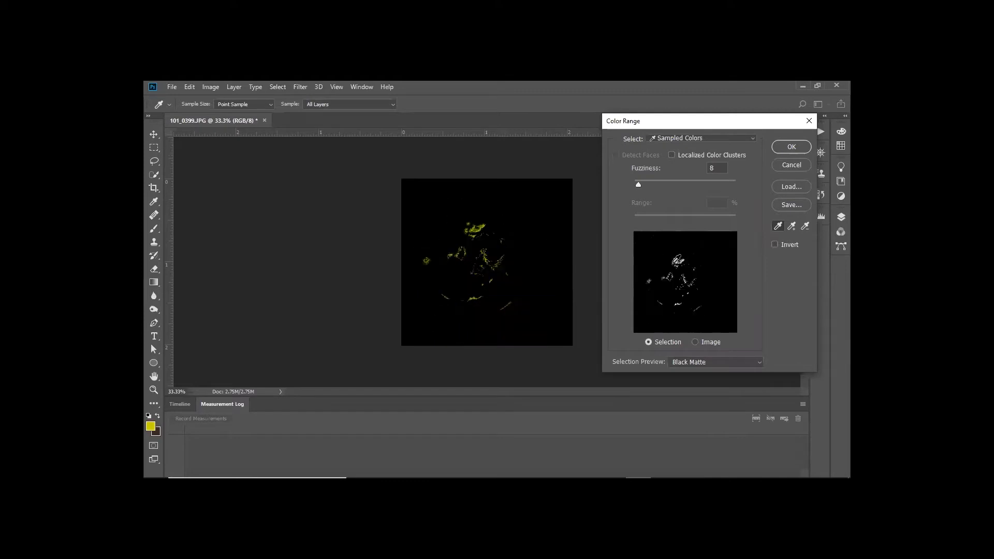
click(696, 269)
click(712, 286)
click(697, 284)
click(673, 285)
Sample the dark background and leaf colors in turn for comparison, ending with a tone at the plant's center
click(730, 316)
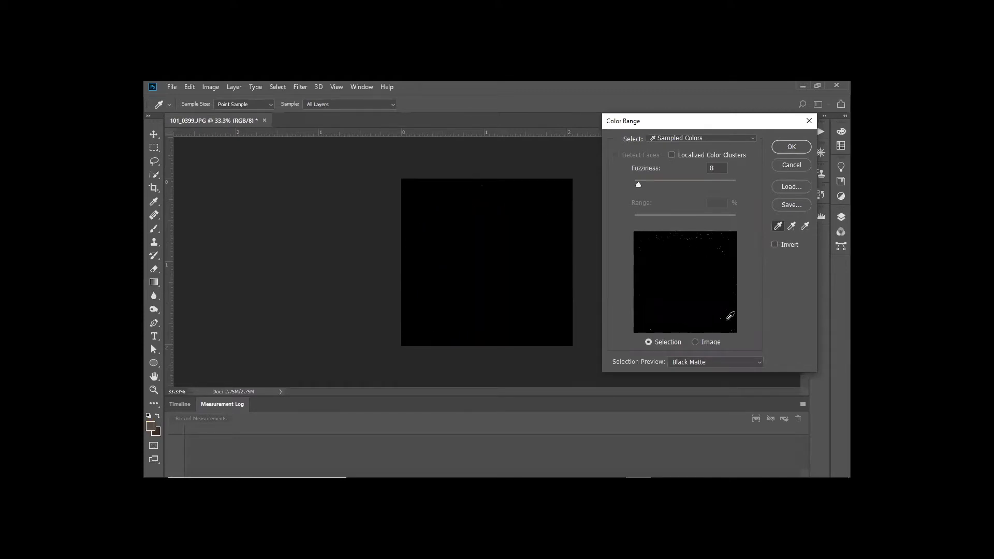
click(663, 313)
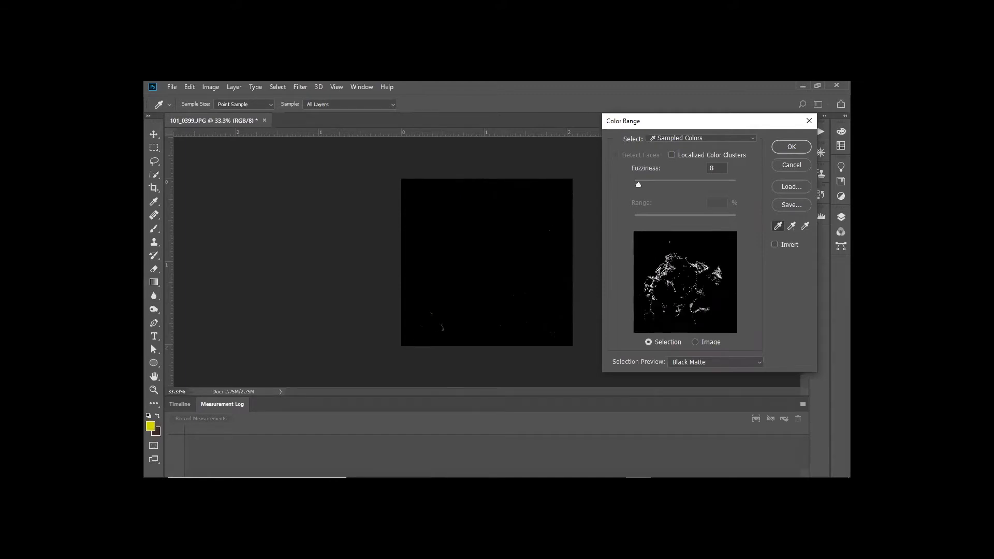
click(710, 247)
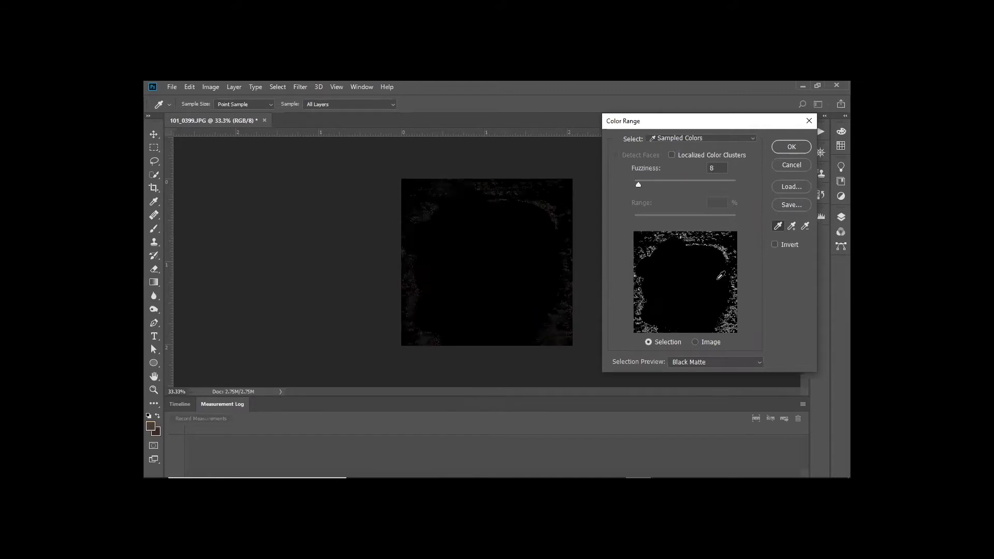
click(717, 279)
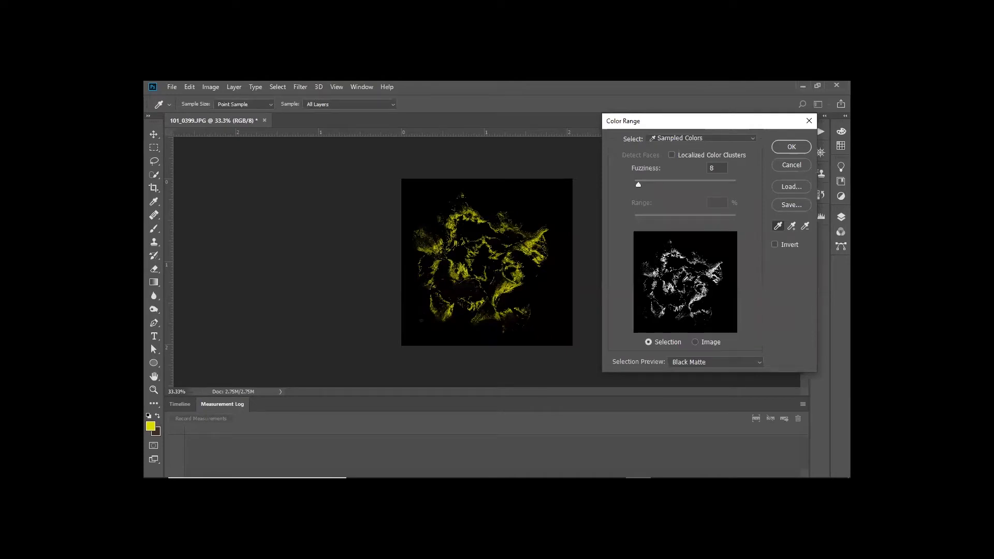
click(683, 281)
click(684, 281)
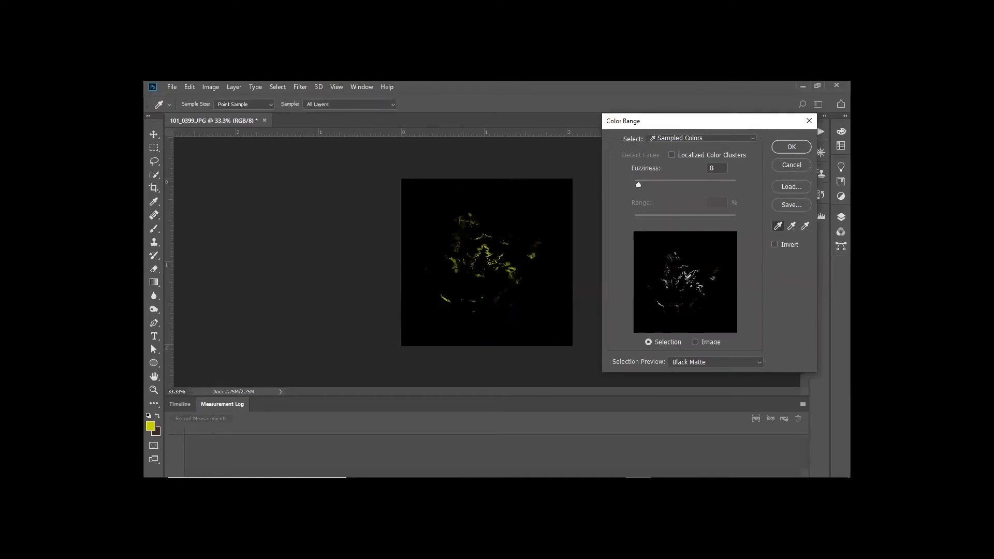
Add further leaf tones to the color sample until the whole plant is white in the selection preview
click(790, 226)
click(678, 272)
click(675, 265)
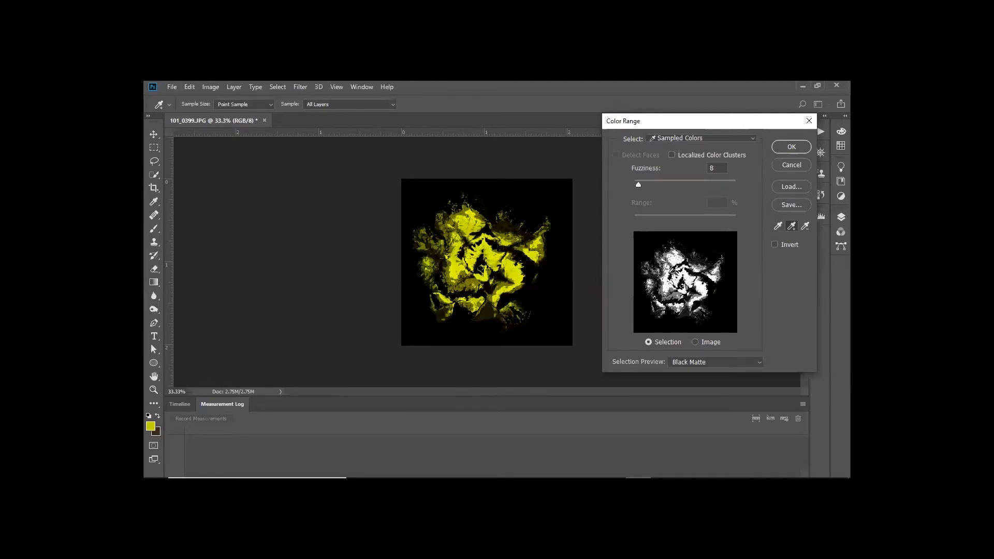
click(675, 270)
click(686, 262)
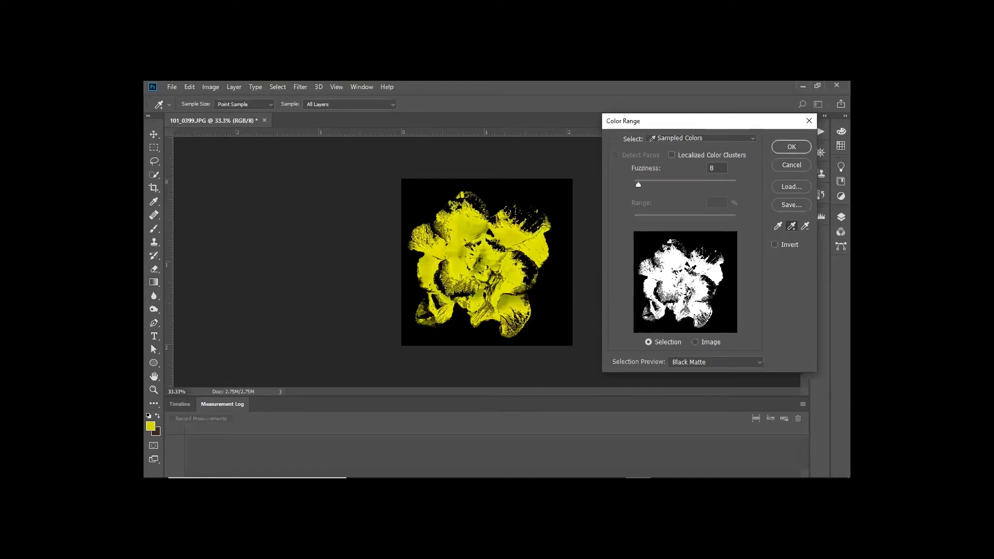
click(689, 272)
click(710, 259)
click(678, 285)
click(691, 268)
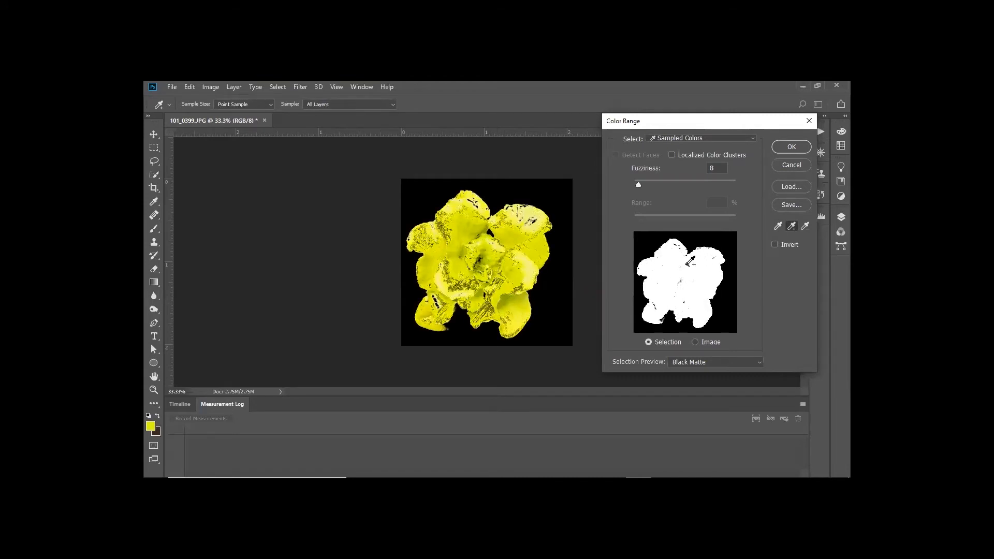
click(680, 292)
click(683, 276)
click(691, 293)
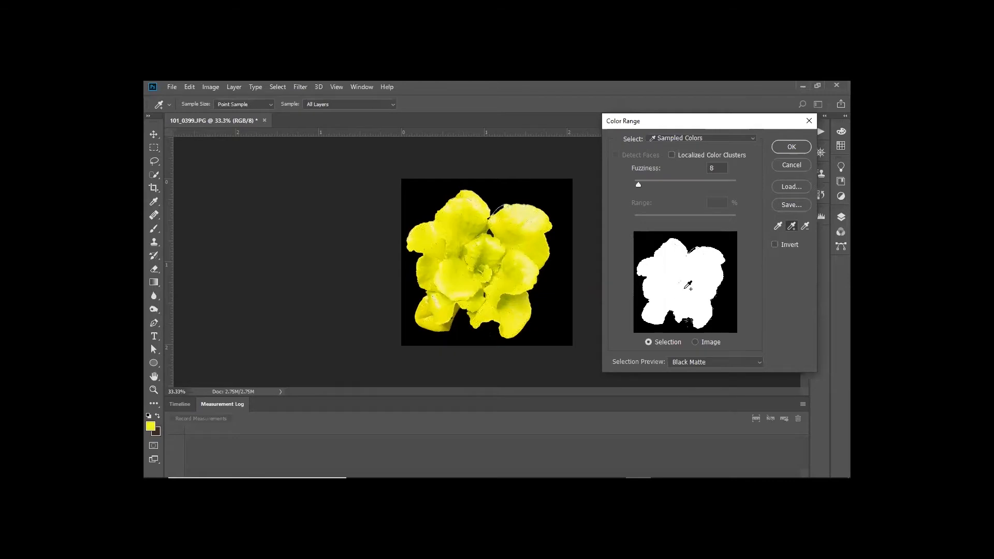
click(691, 260)
click(687, 264)
click(693, 250)
Try high and low fuzziness settings, set fuzziness to 6, and apply the Color Range selection of the plant
drag(639, 185, 745, 193)
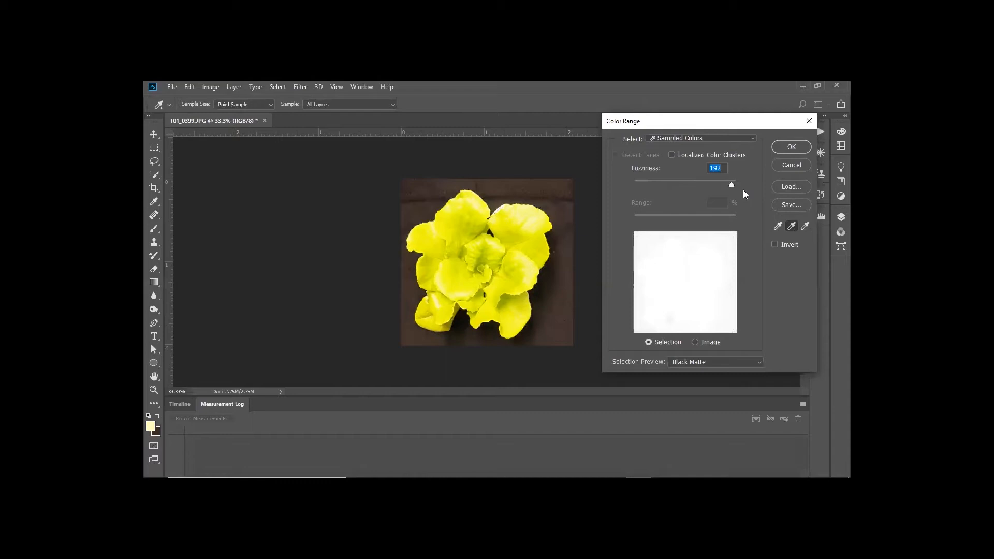
drag(743, 190, 634, 185)
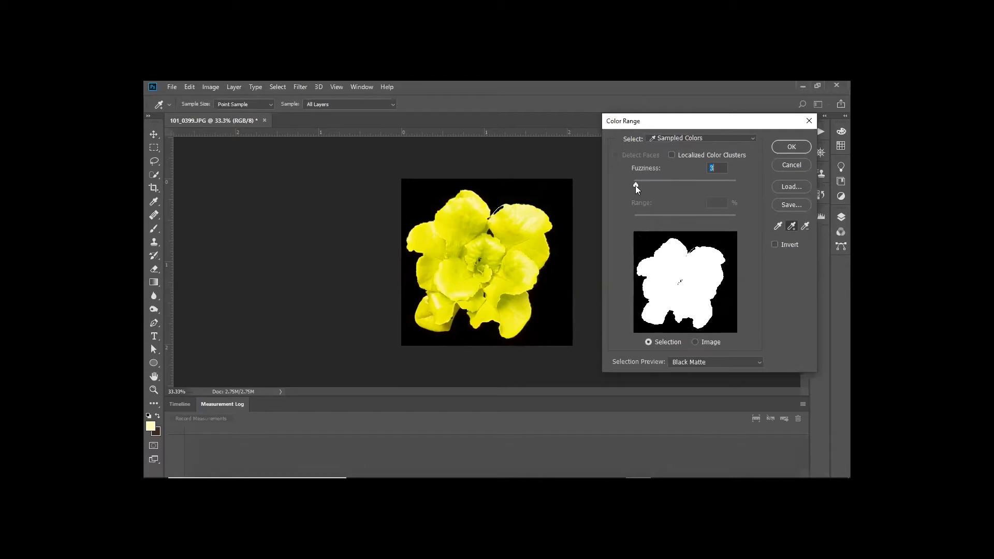
drag(635, 185, 639, 173)
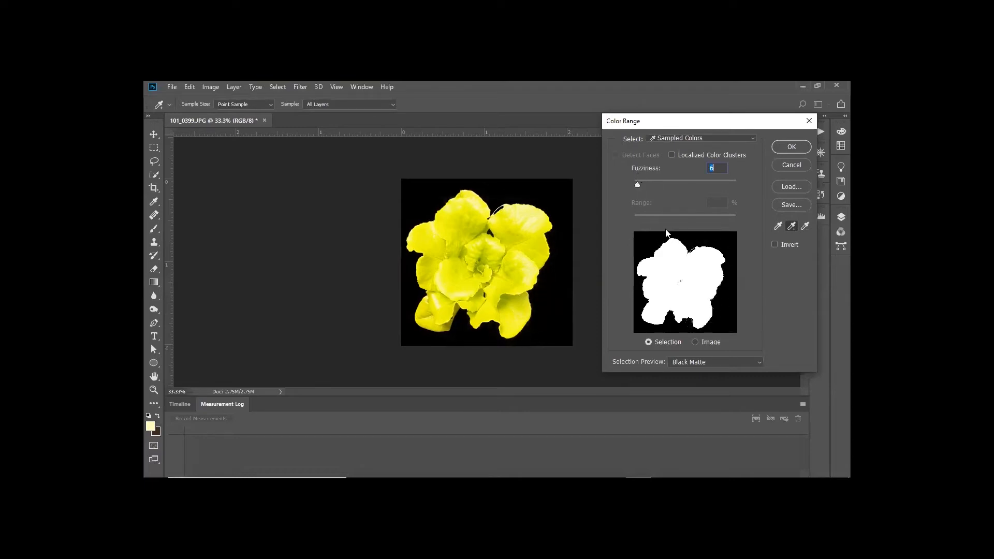
click(785, 149)
key(c)
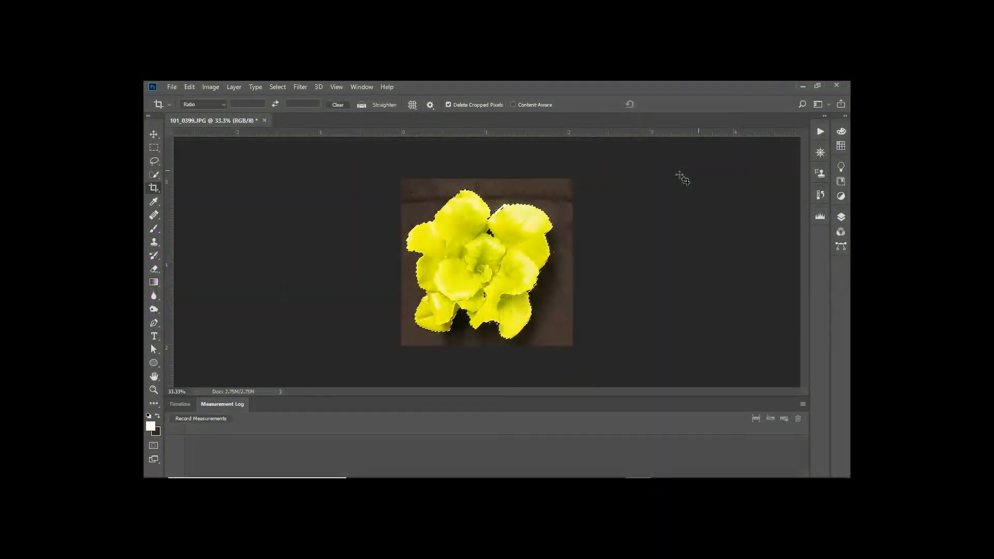
Show the histogram of the plant selection, refresh it without cached data, and display its statistics to read the pixel count
click(361, 87)
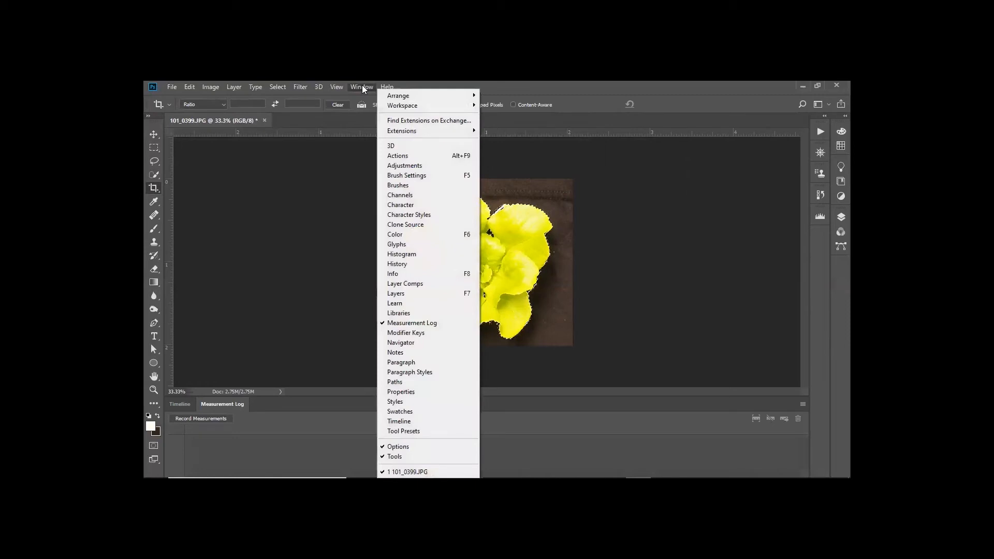
click(422, 254)
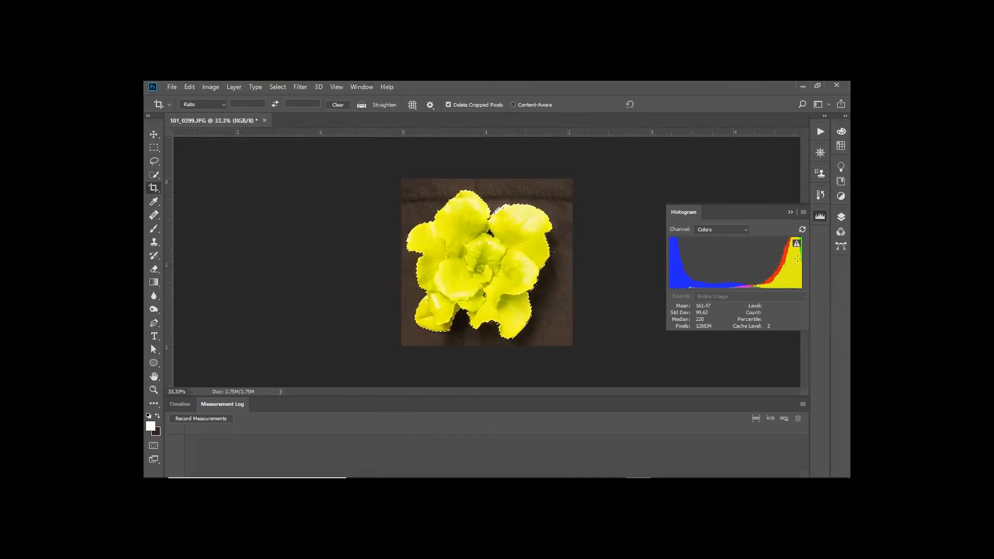
click(802, 229)
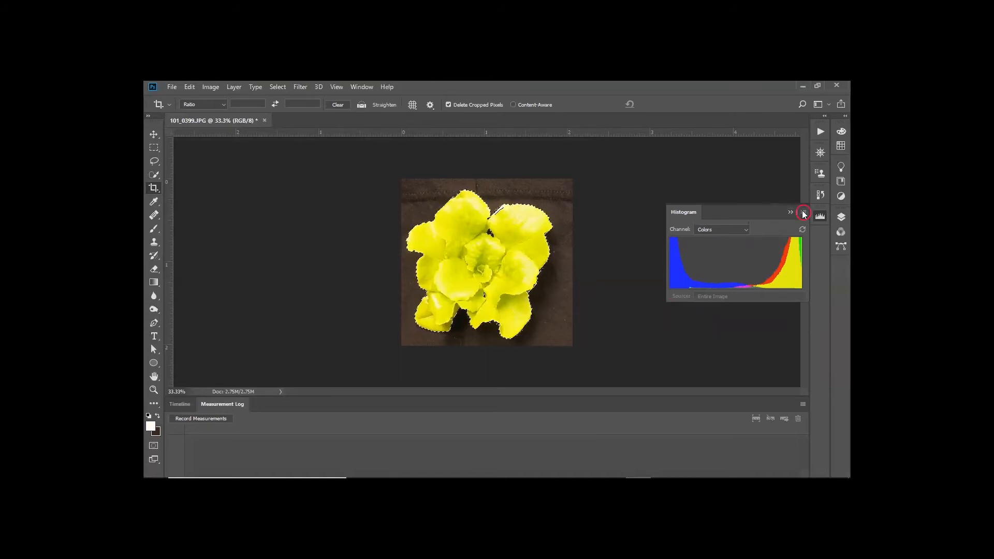
click(804, 213)
click(789, 269)
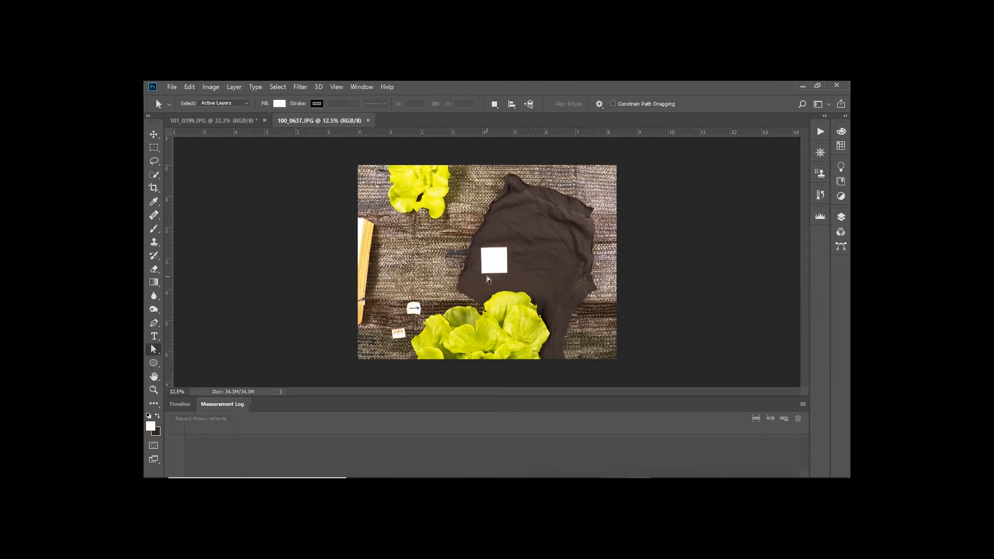
Select the white reference square in 100_0637.JPG by tracing its four corners with the Polygonal Lasso
scroll(486, 279, up, 5)
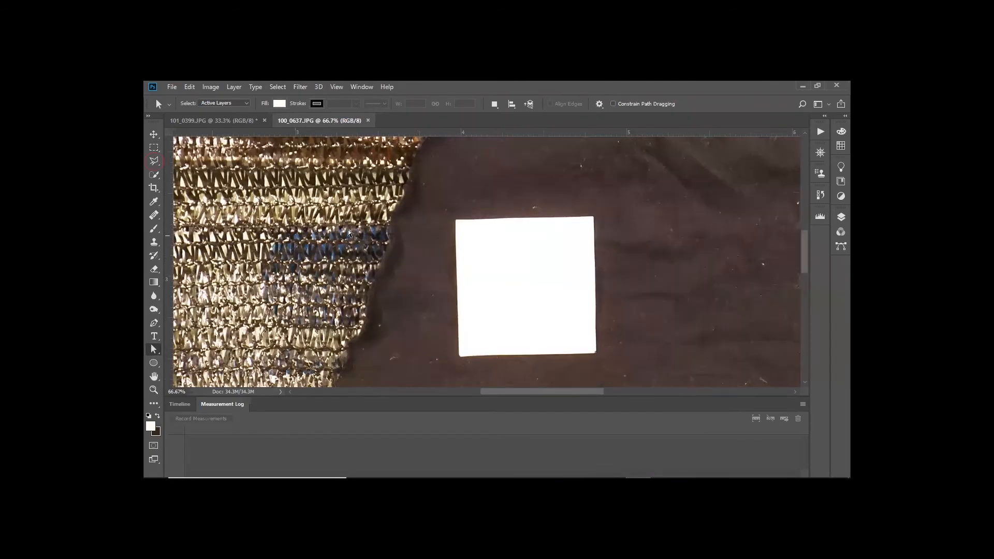
click(153, 163)
click(192, 182)
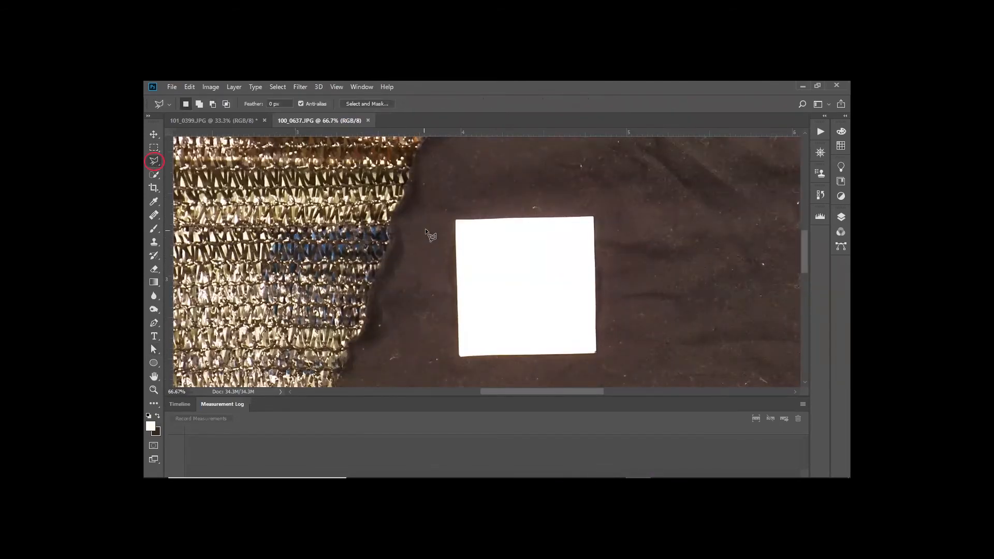
click(457, 220)
click(594, 218)
click(595, 353)
click(458, 356)
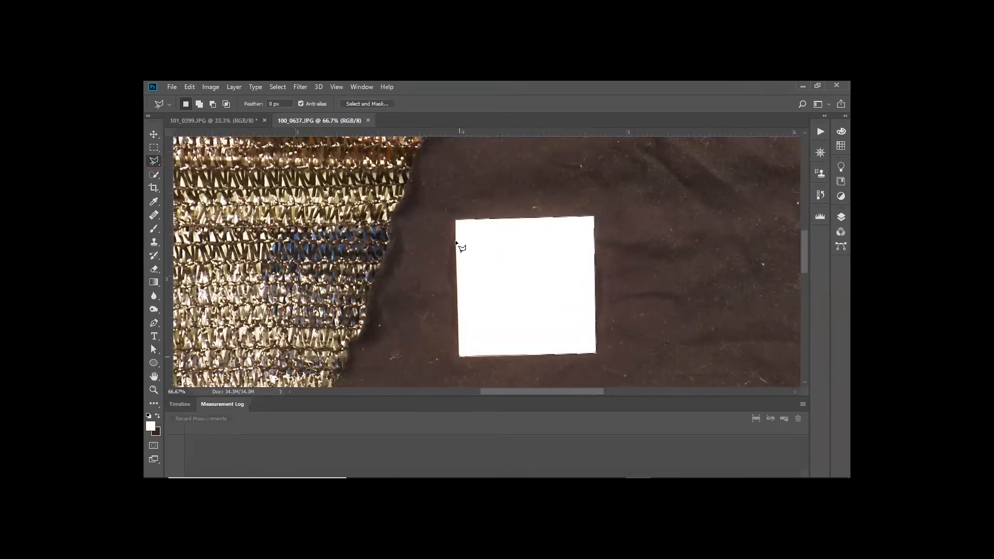
click(458, 220)
Read the square's pixel count in the histogram statistics, and clear the selection
click(151, 351)
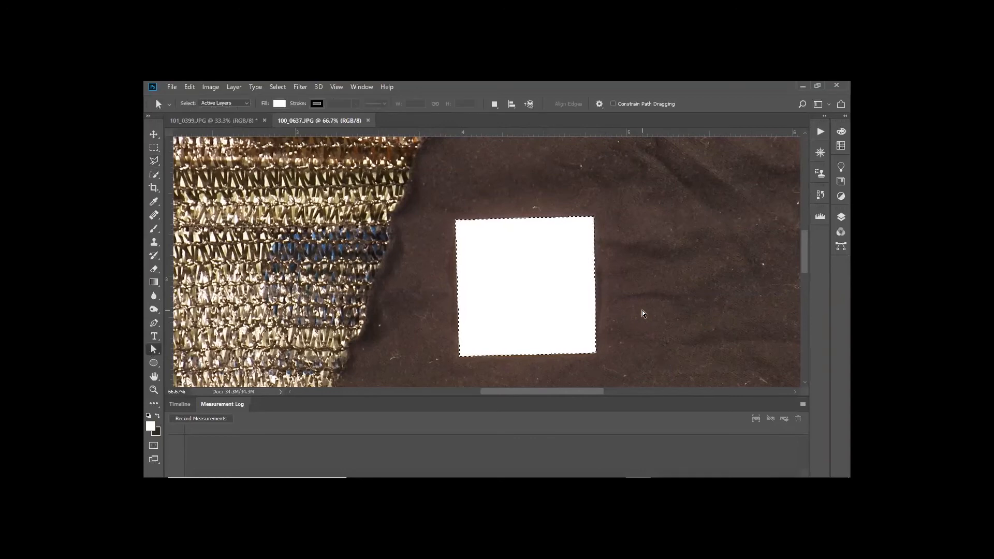
click(817, 216)
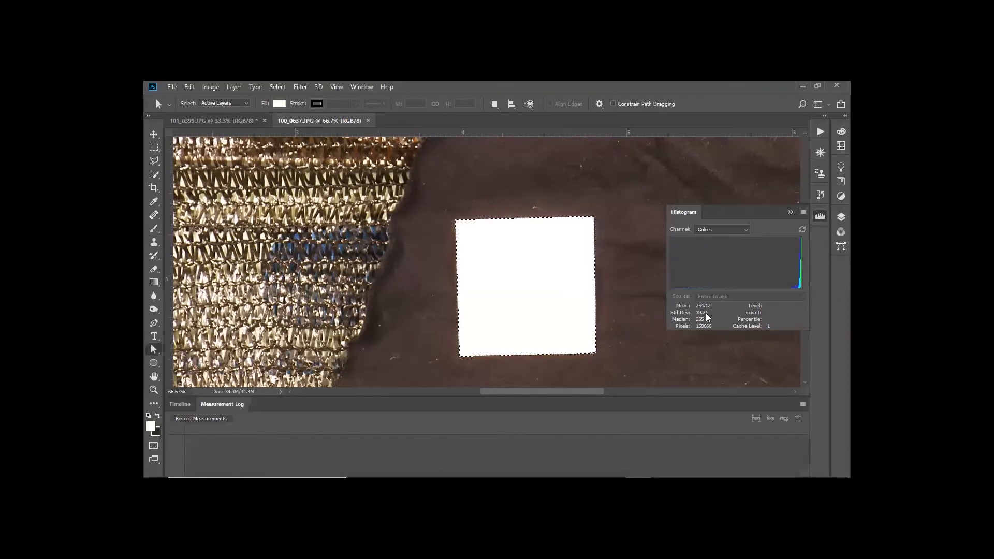
key(ctrl+d)
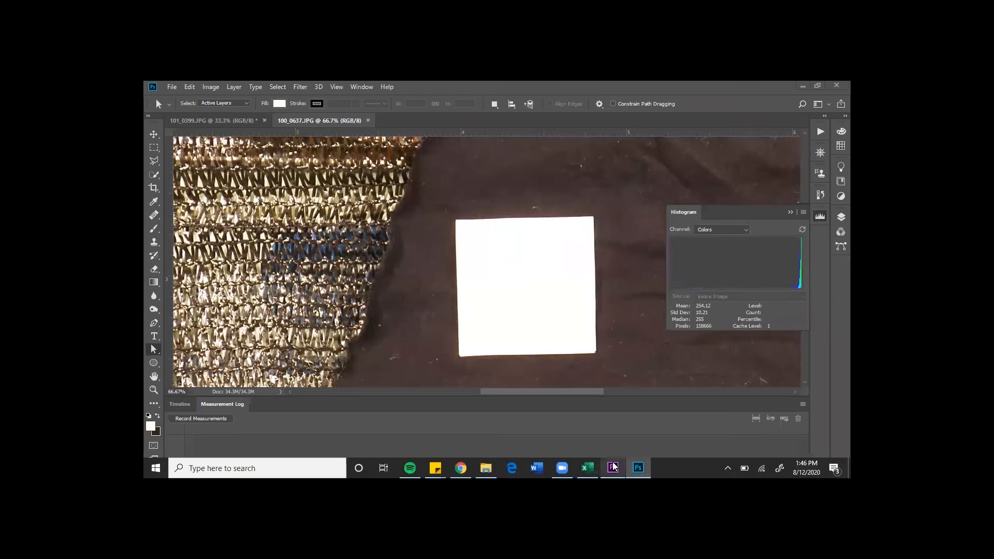
Switch to the Excel workbook LeafAreaData_Summer2020.xlsx and enter 158666 pixels for the square in C42 and 505574 plant pixels in C41
click(591, 467)
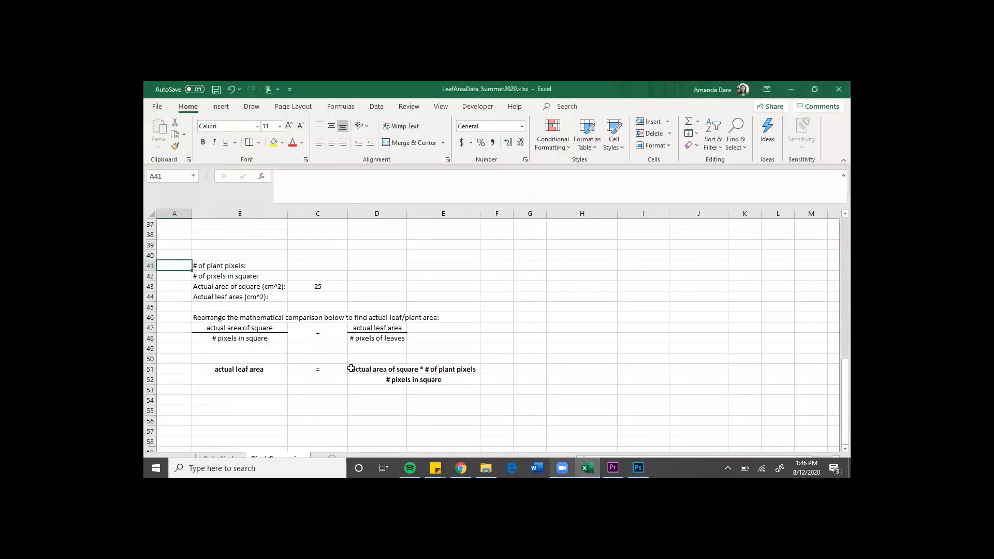
click(319, 273)
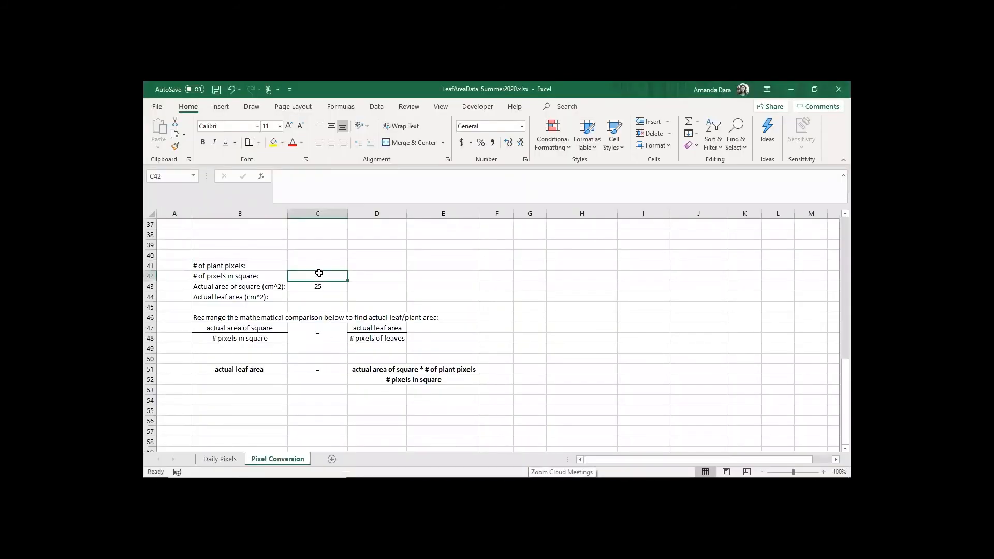
text(158666)
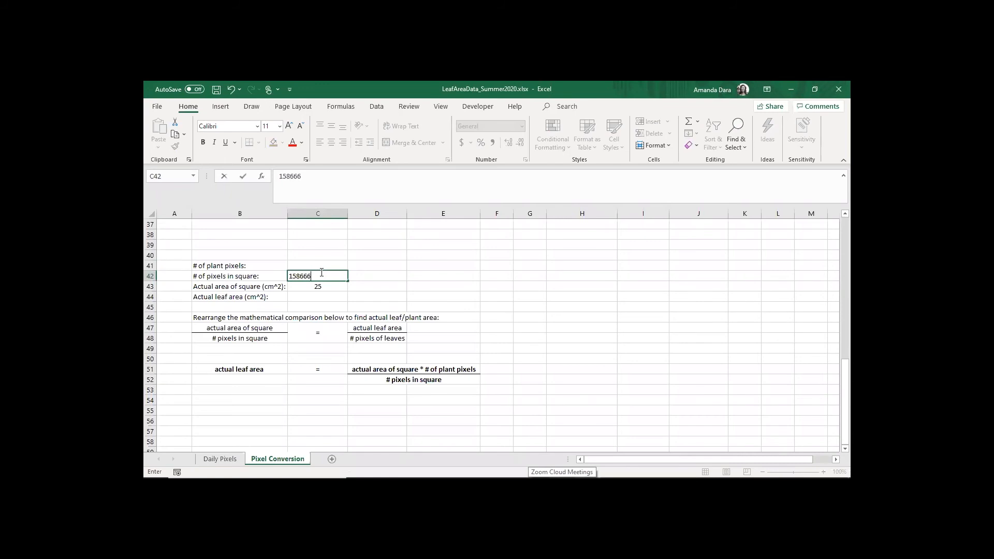
click(333, 263)
text(505574)
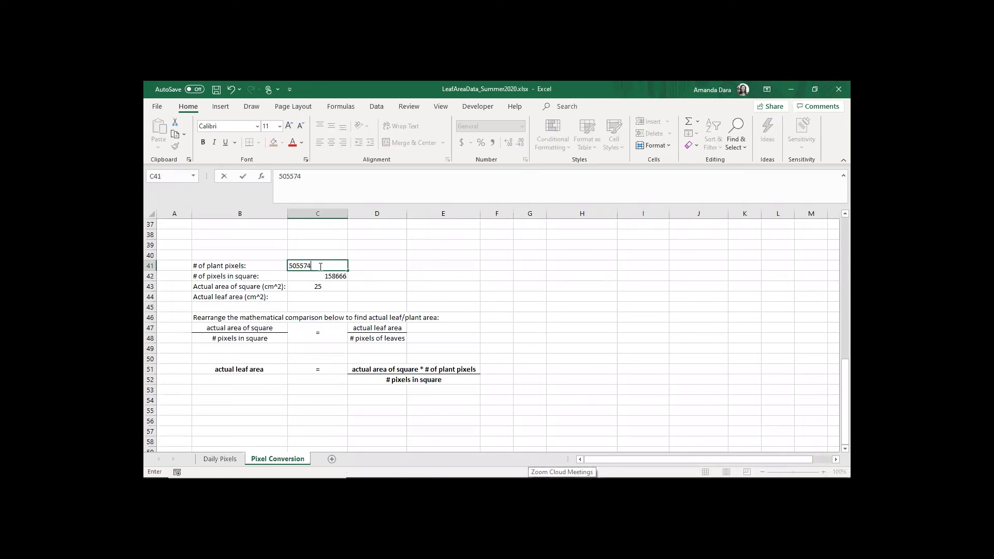
key(Return)
Calculate the actual leaf area in C44 with the formula =C43*C41/C42 and make the result bold
key(Return)
key(Return)
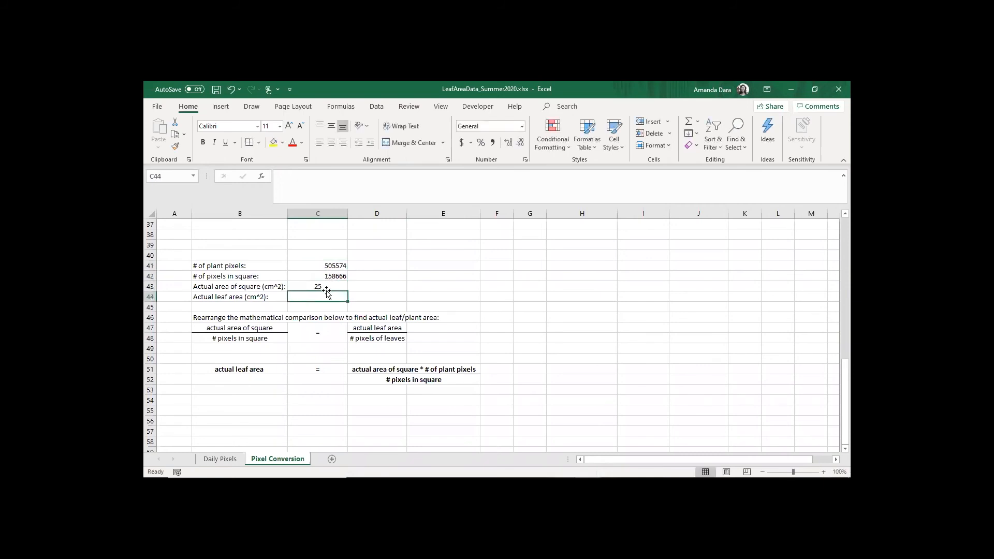
text(=)
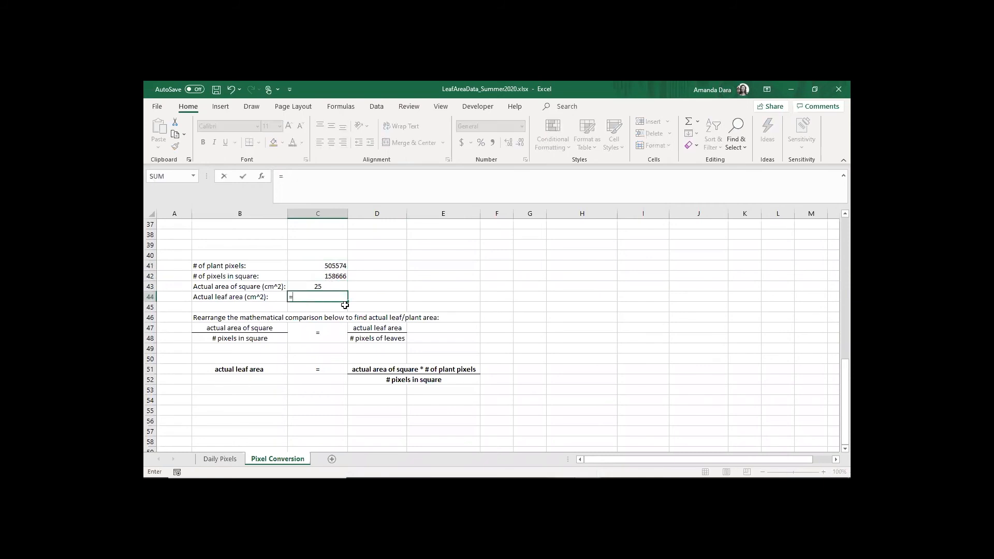
click(317, 286)
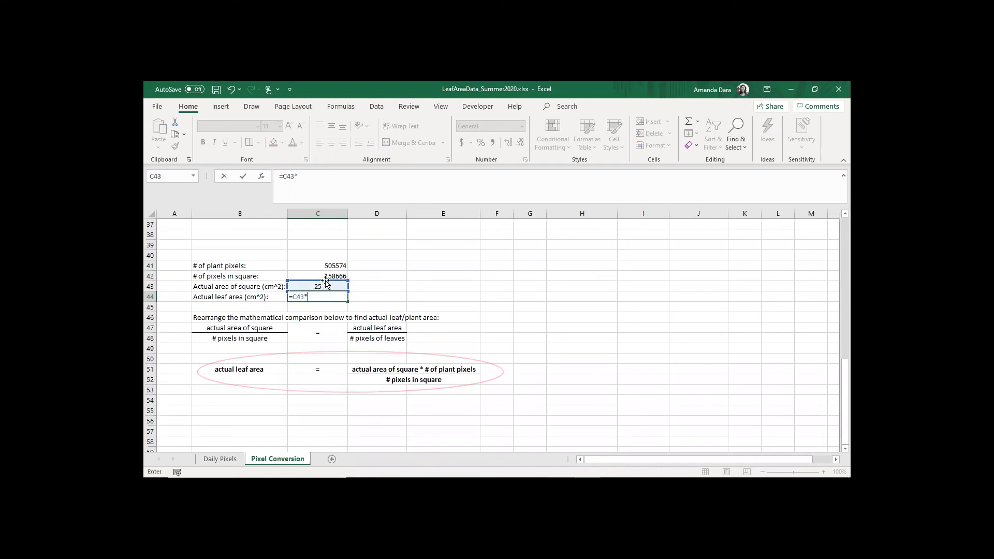
text(*)
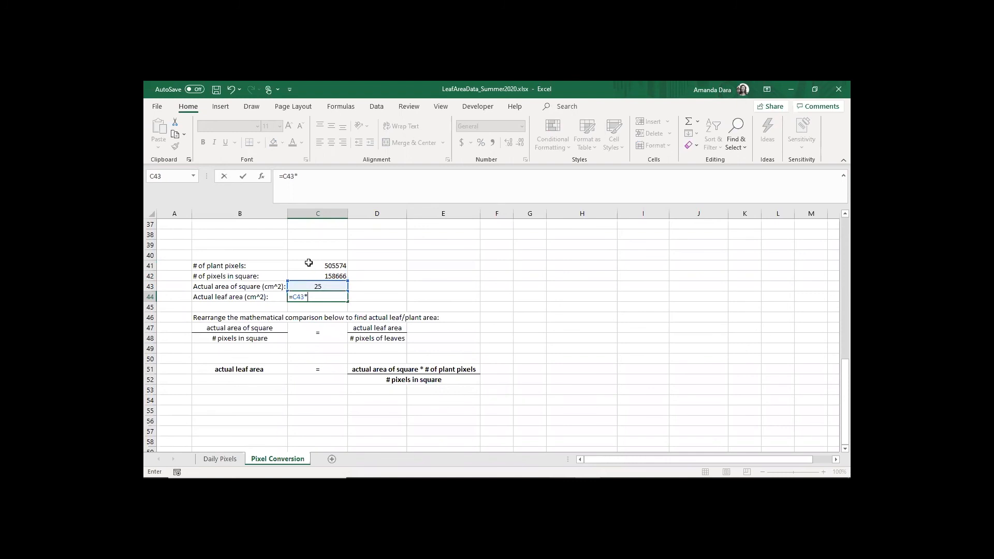
click(309, 264)
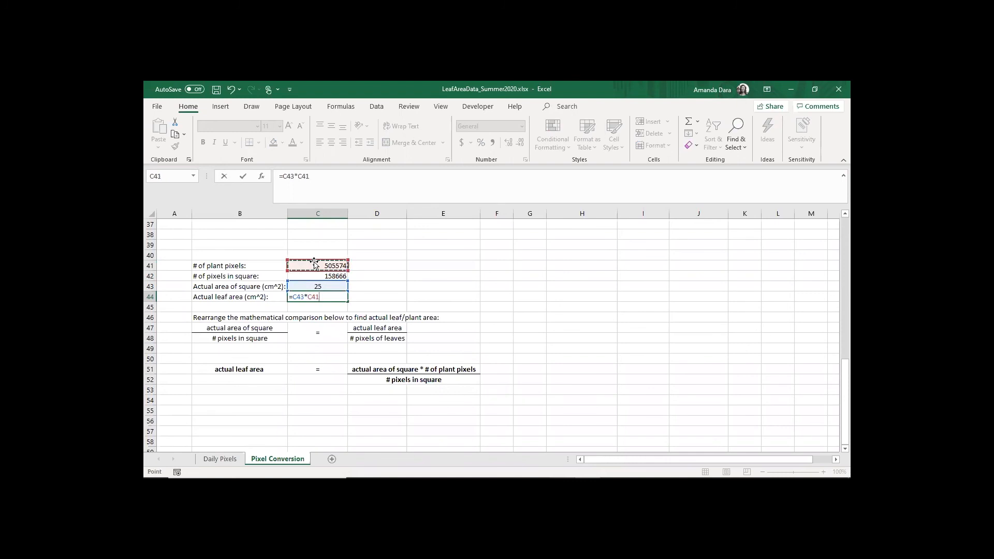
text(/)
click(304, 275)
key(Return)
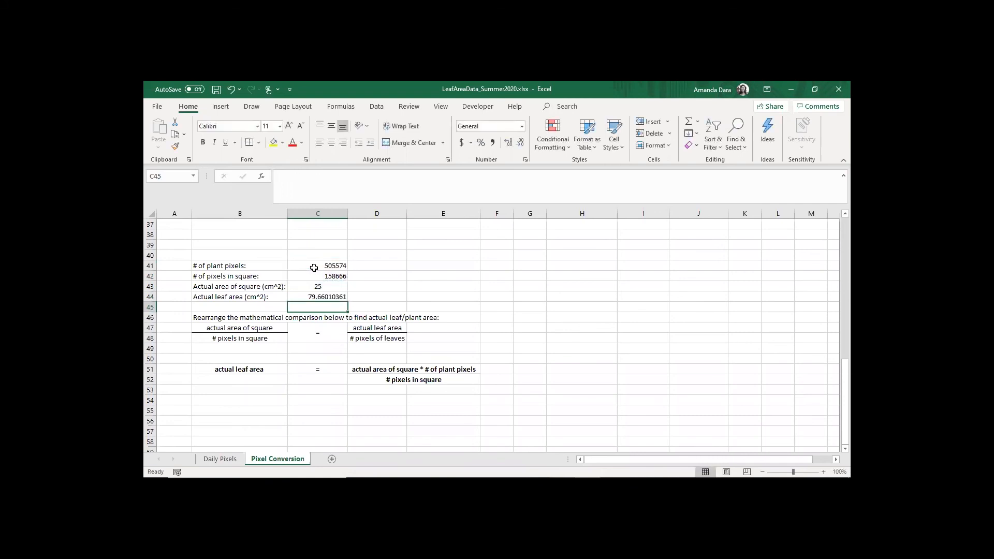
key(Up)
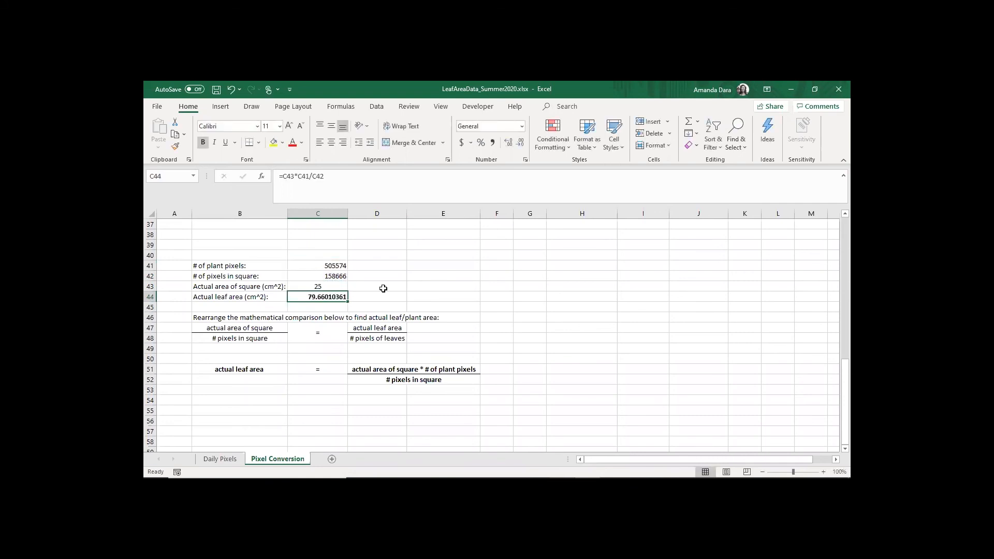